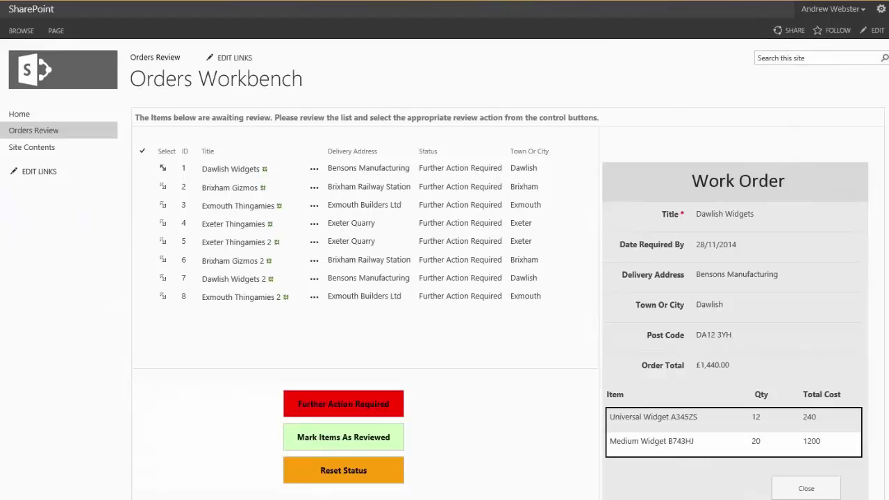
- Select the Exmouth Thingamies order in the list to view its work order details
{"action": "left_click", "coordinate": [142, 187]}
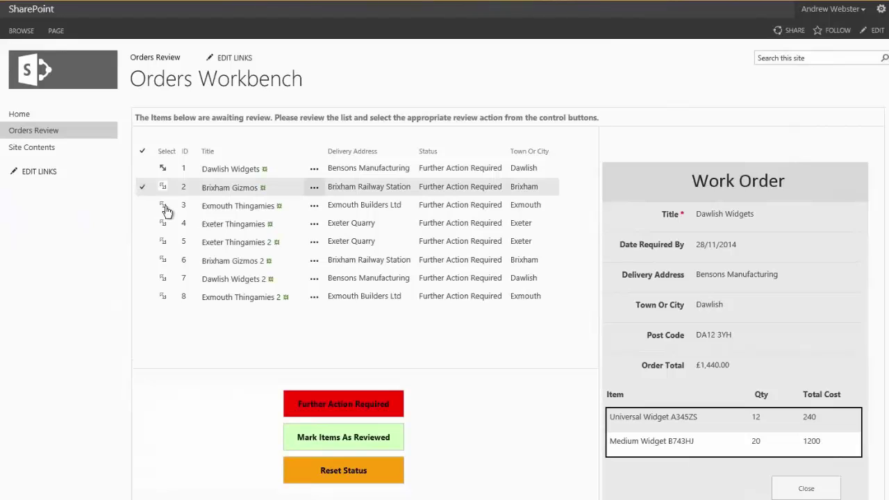
{"action": "left_click", "coordinate": [164, 207]}
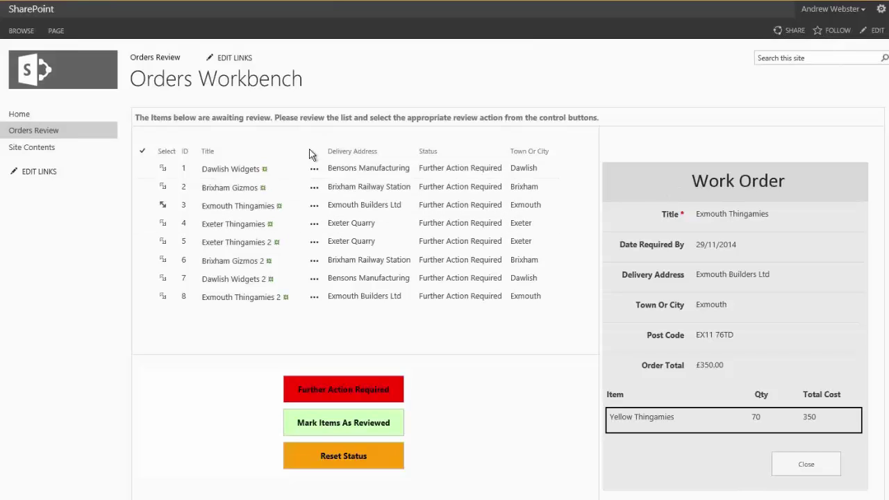
{"action": "left_click", "coordinate": [187, 170]}
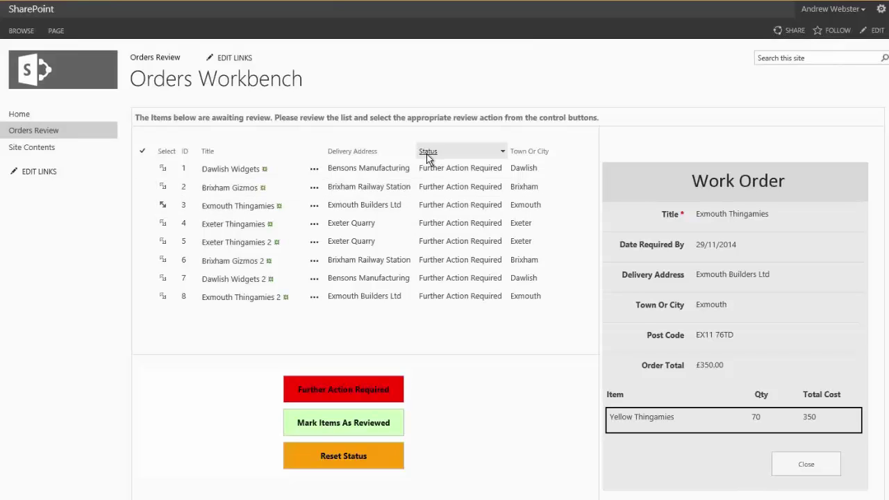
{"action": "left_click", "coordinate": [414, 170]}
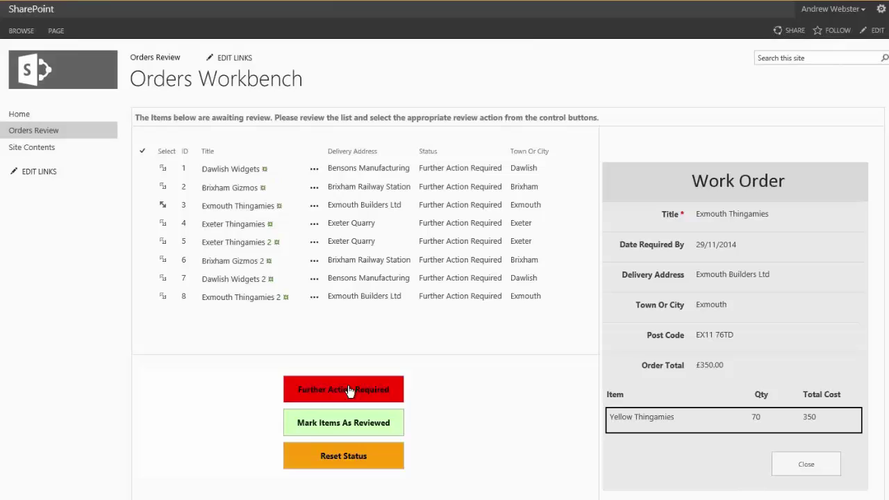
- Mark the listed orders as reviewed and confirm the change
{"action": "left_click", "coordinate": [345, 425]}
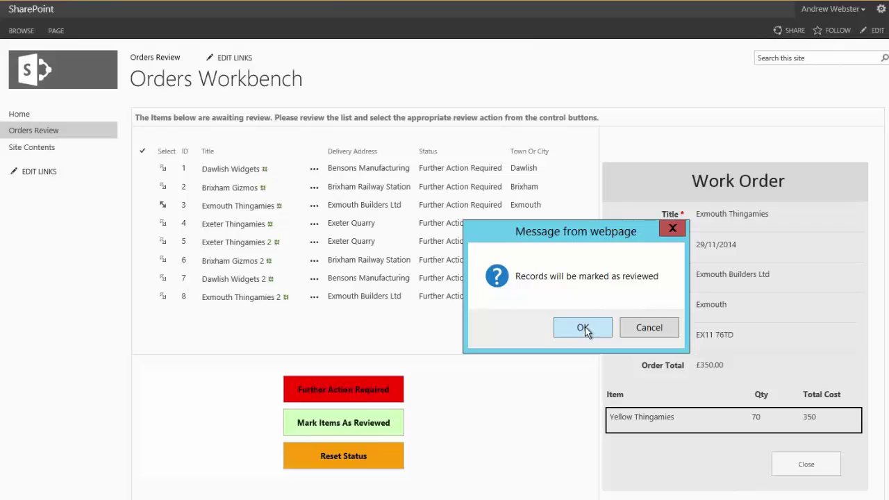
{"action": "left_click", "coordinate": [583, 329]}
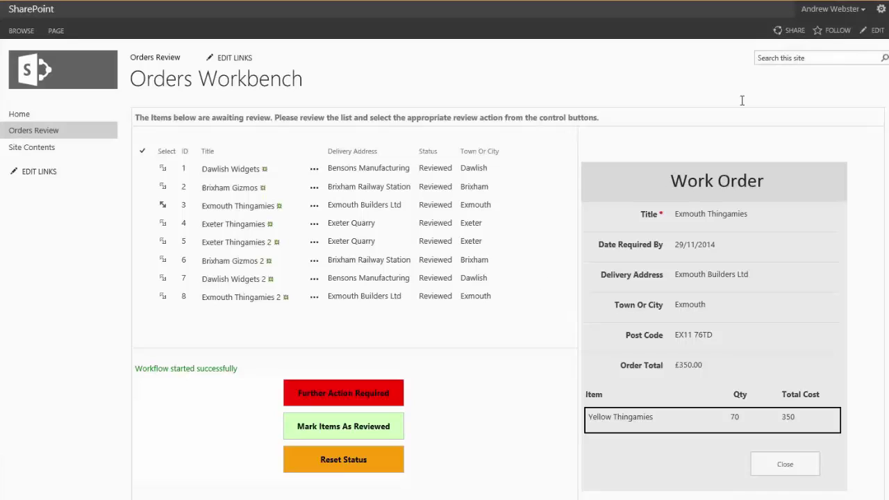
- Open the Update Review Status site workflow in the Nintex Workflow designer
{"action": "left_click", "coordinate": [881, 12]}
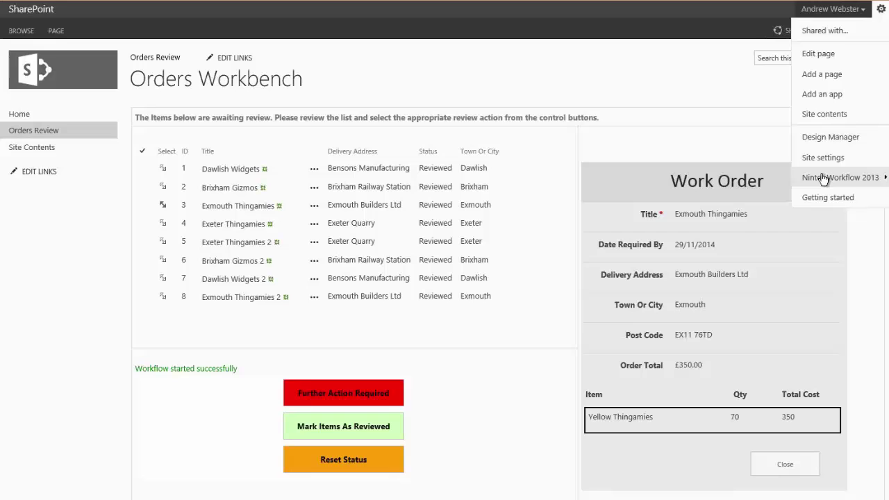
{"action": "mouse_move", "coordinate": [818, 175]}
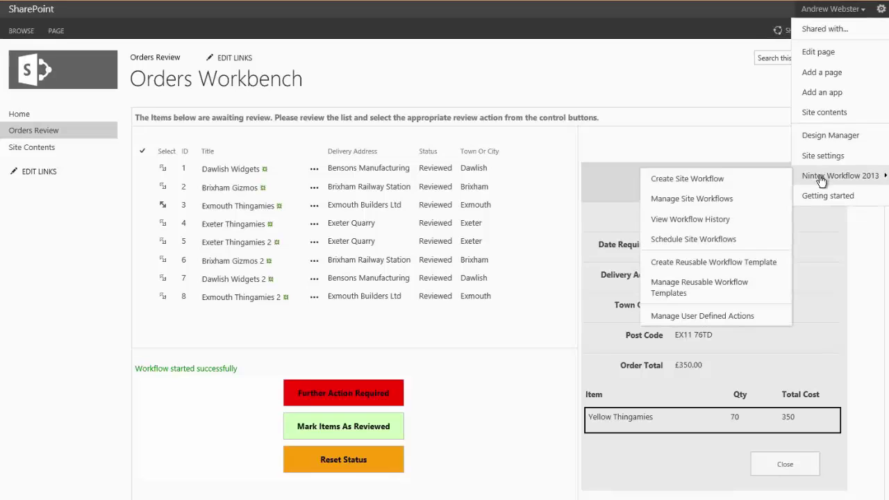
{"action": "left_click", "coordinate": [699, 203]}
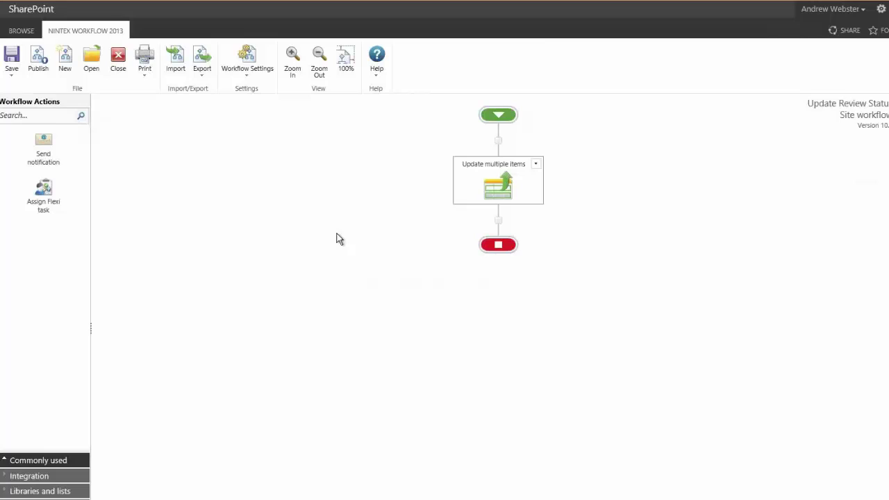
- Examine the Update multiple items action's target list, updated Status field and workflow variables, then close its configuration
{"action": "mouse_move", "coordinate": [491, 185]}
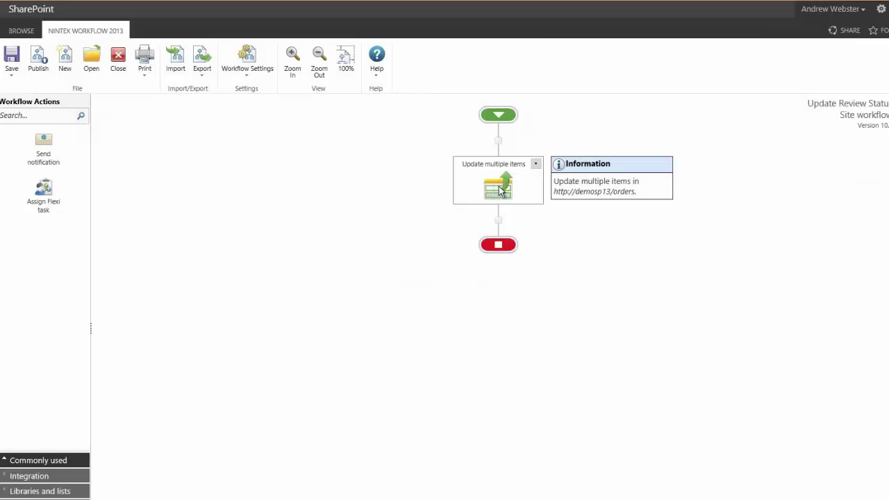
{"action": "double_click", "coordinate": [499, 186]}
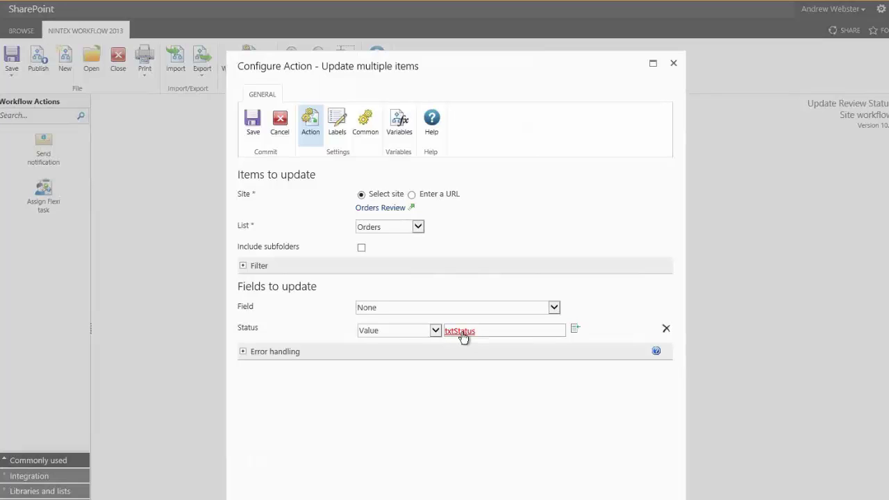
{"action": "left_click", "coordinate": [398, 131]}
{"action": "left_click", "coordinate": [673, 63]}
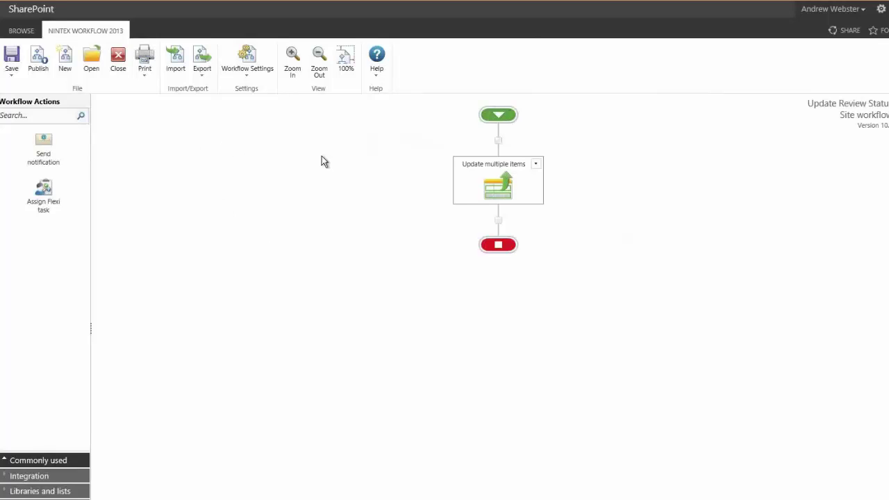
- Open the workflow's start form for editing with Nintex Forms from the workflow settings
{"action": "left_click", "coordinate": [247, 61]}
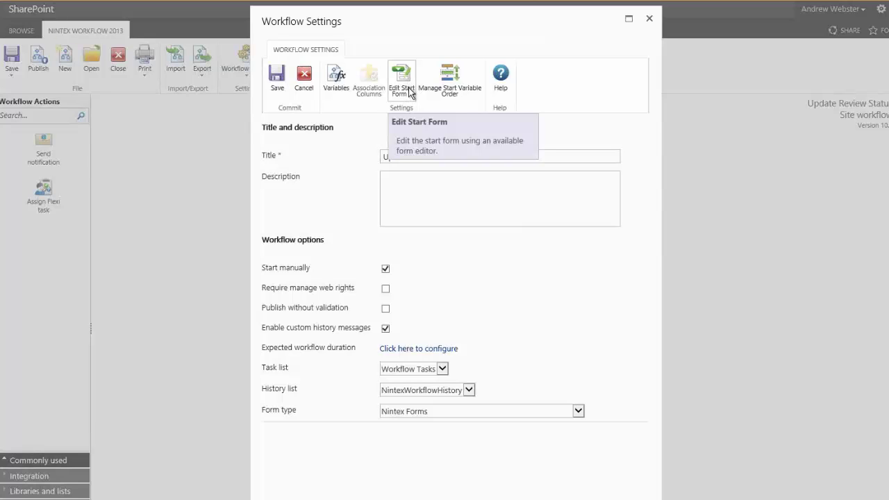
{"action": "left_click", "coordinate": [410, 92]}
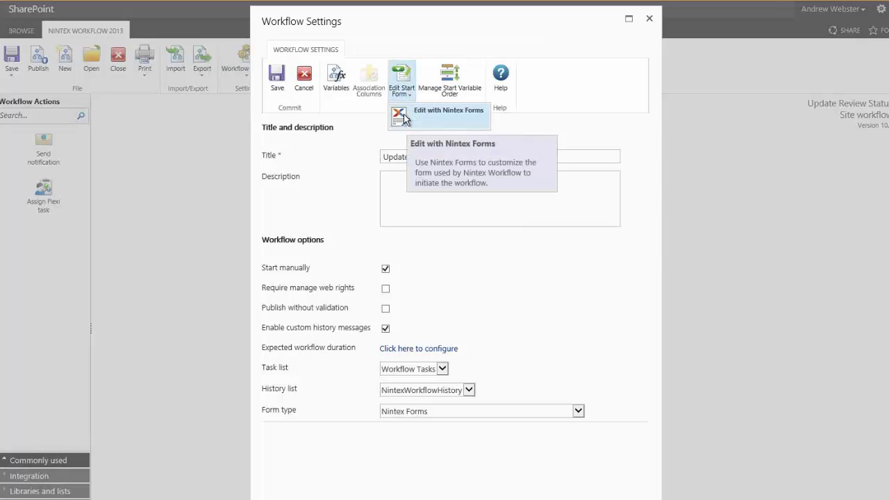
{"action": "left_click", "coordinate": [405, 118]}
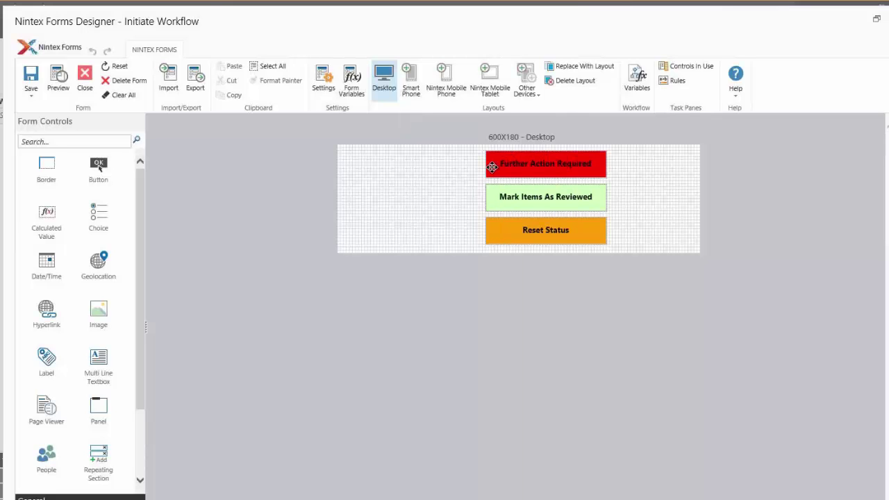
- Review the Further Action Required button's advanced settings, including its connected variable and returned value, and save the control settings
{"action": "mouse_move", "coordinate": [490, 167]}
{"action": "left_click", "coordinate": [518, 163]}
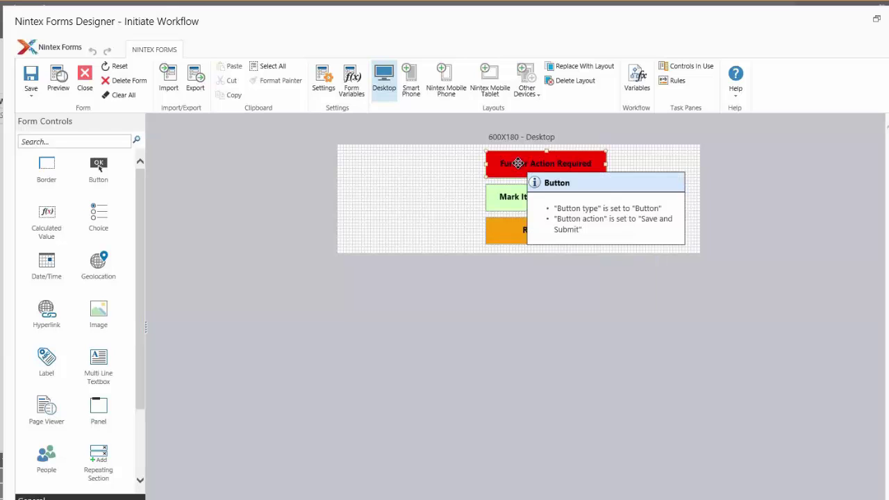
{"action": "double_click", "coordinate": [518, 165]}
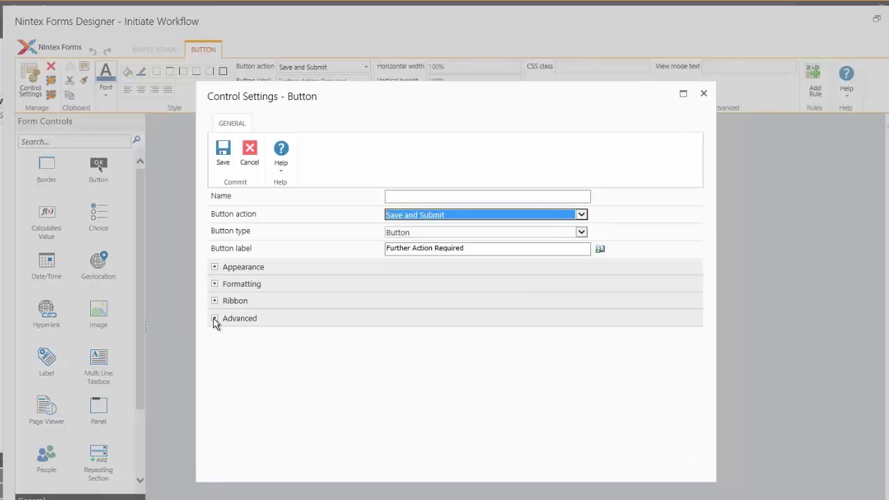
{"action": "left_click", "coordinate": [214, 319]}
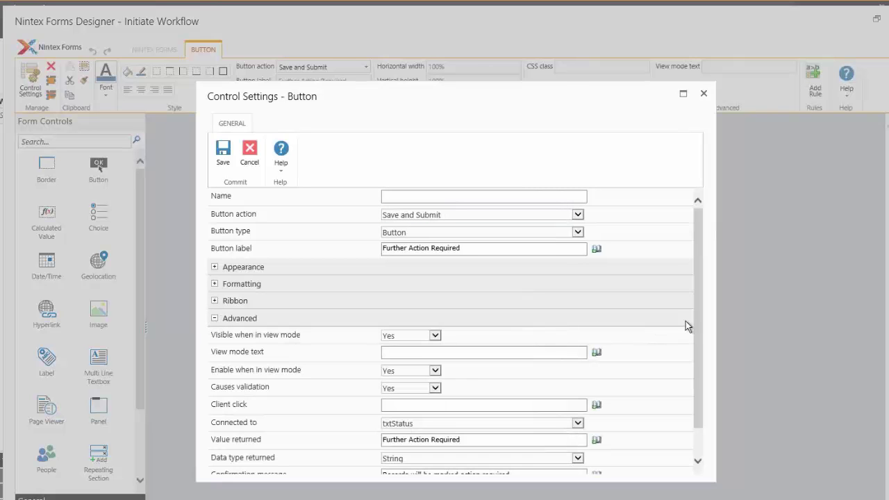
{"action": "scroll", "coordinate": [696, 368], "scroll_direction": "down", "scroll_amount": 1}
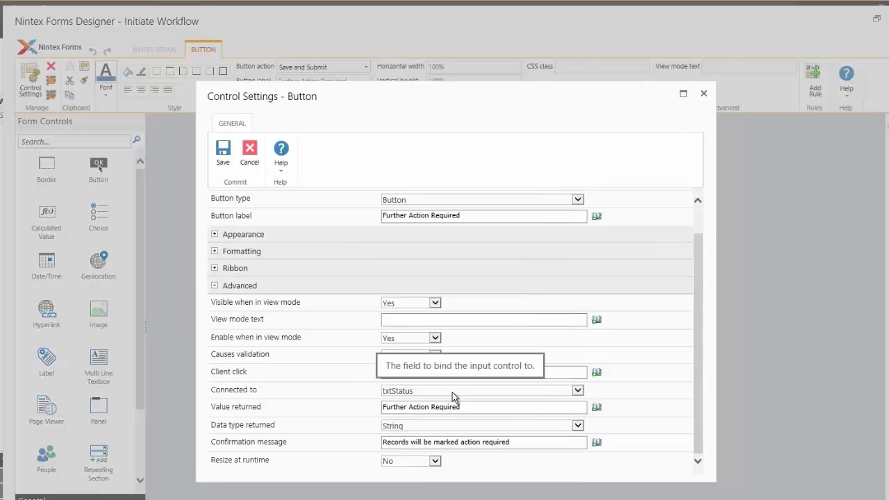
{"action": "left_click", "coordinate": [453, 393]}
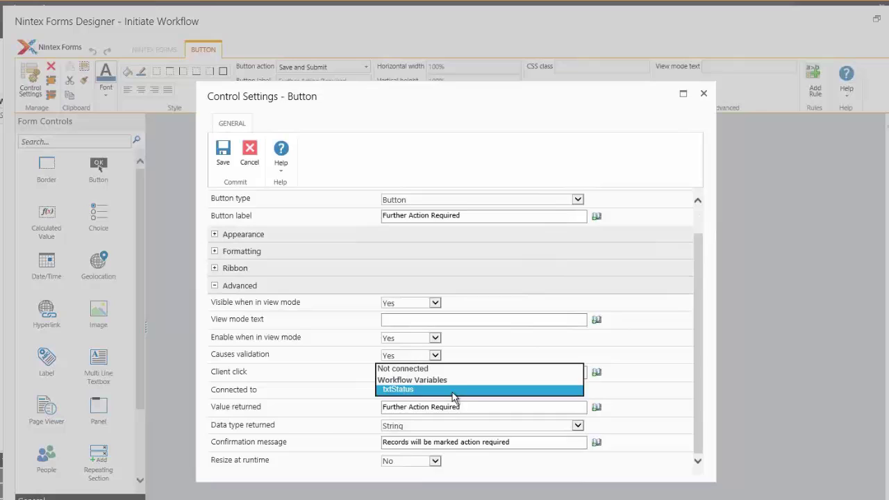
{"action": "left_click", "coordinate": [482, 408]}
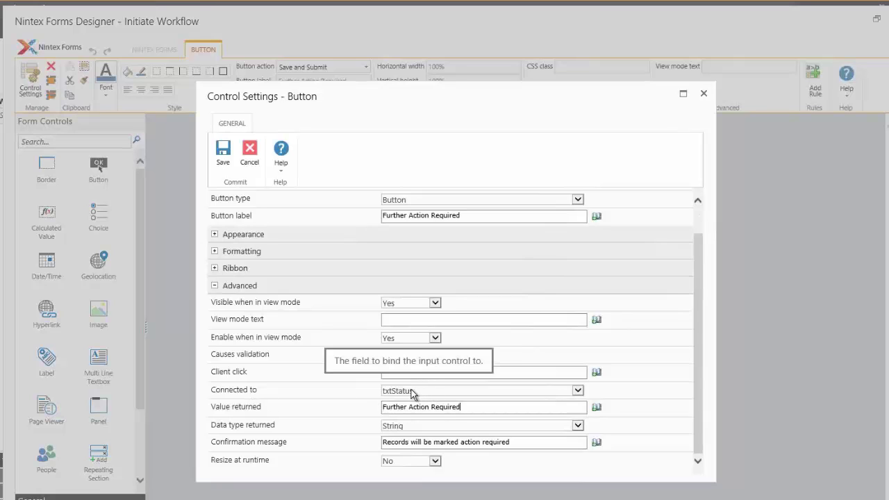
{"action": "left_click", "coordinate": [222, 153]}
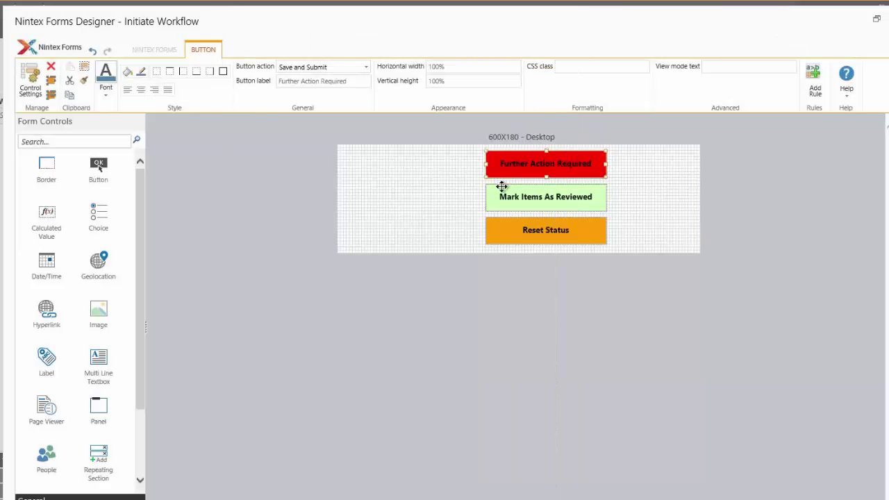
- Review the Mark Items As Reviewed button's advanced settings, including its returned value, and save the control settings
{"action": "double_click", "coordinate": [502, 192]}
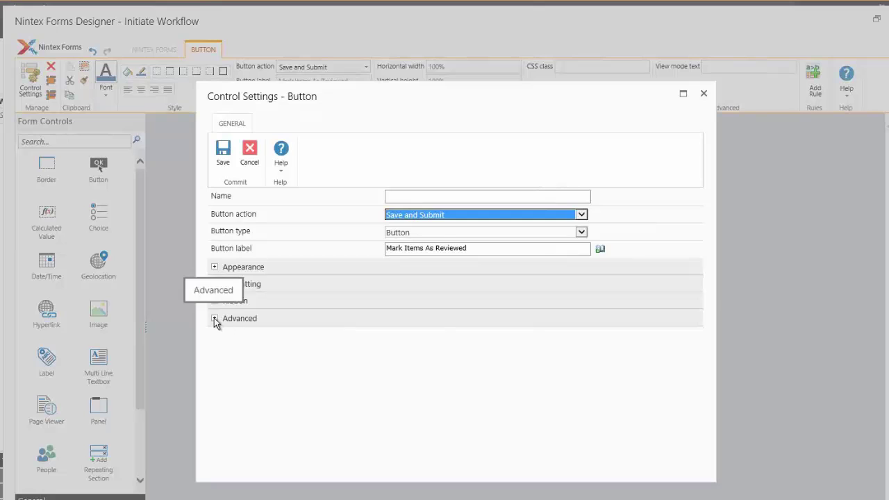
{"action": "left_click", "coordinate": [214, 318]}
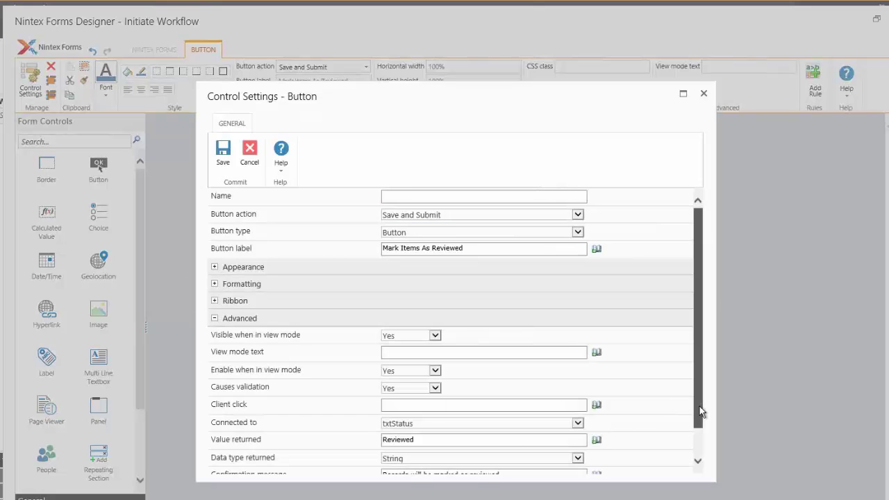
{"action": "left_click", "coordinate": [698, 461]}
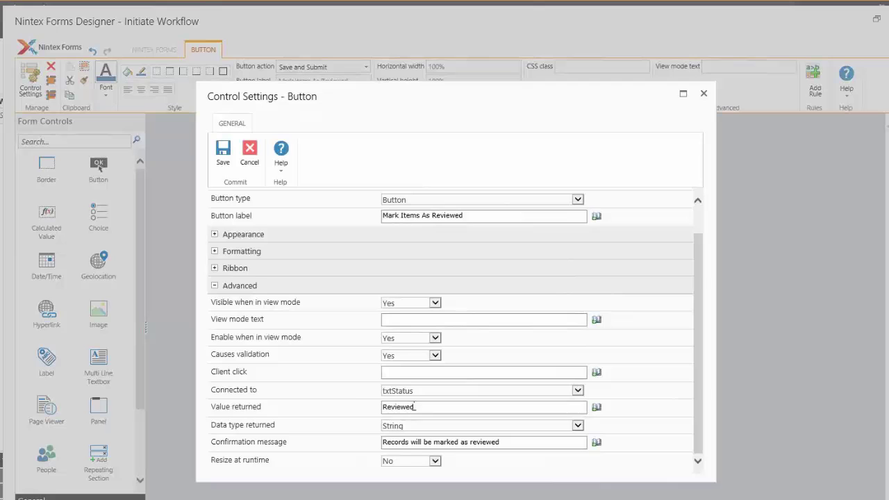
{"action": "left_click_drag", "start_coordinate": [414, 406], "coordinate": [368, 406]}
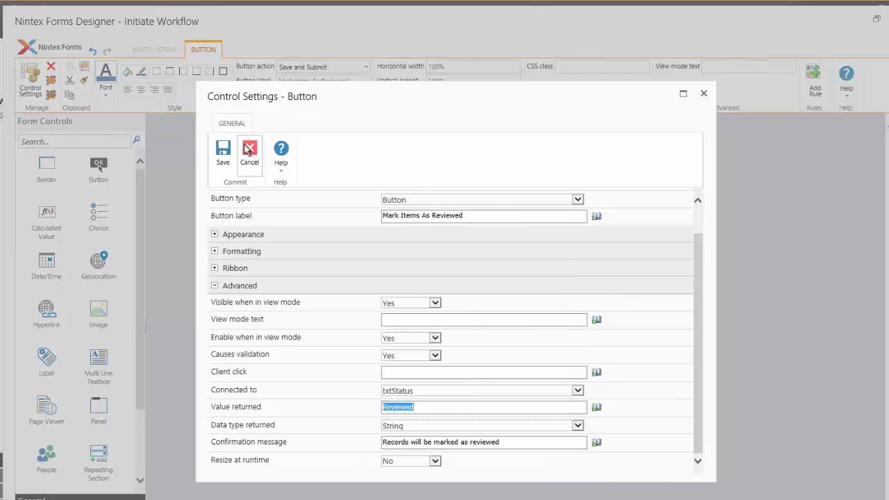
{"action": "left_click", "coordinate": [223, 151]}
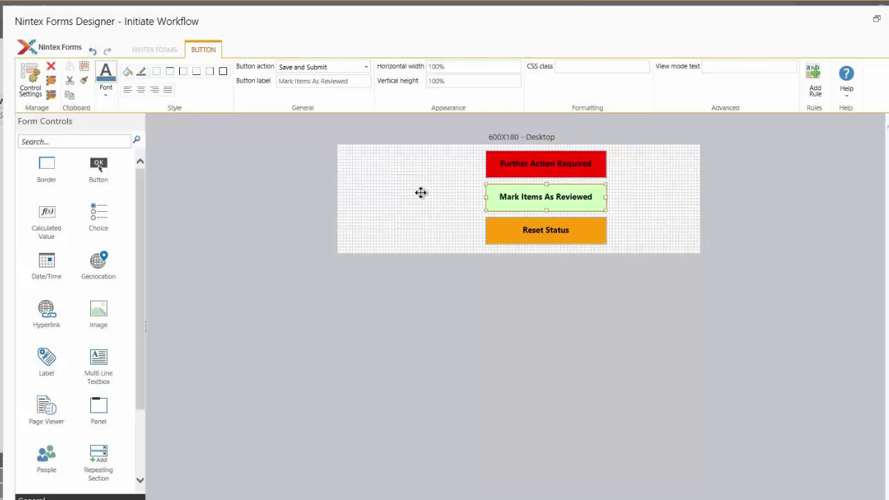
- Close the form designer, cancel the workflow settings and close the workflow designer
{"action": "left_click", "coordinate": [141, 52]}
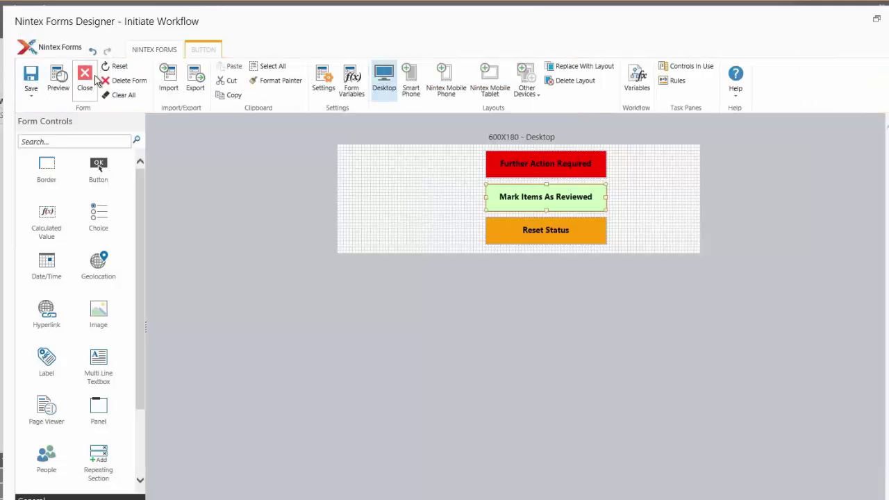
{"action": "left_click", "coordinate": [94, 78]}
{"action": "left_click", "coordinate": [640, 328]}
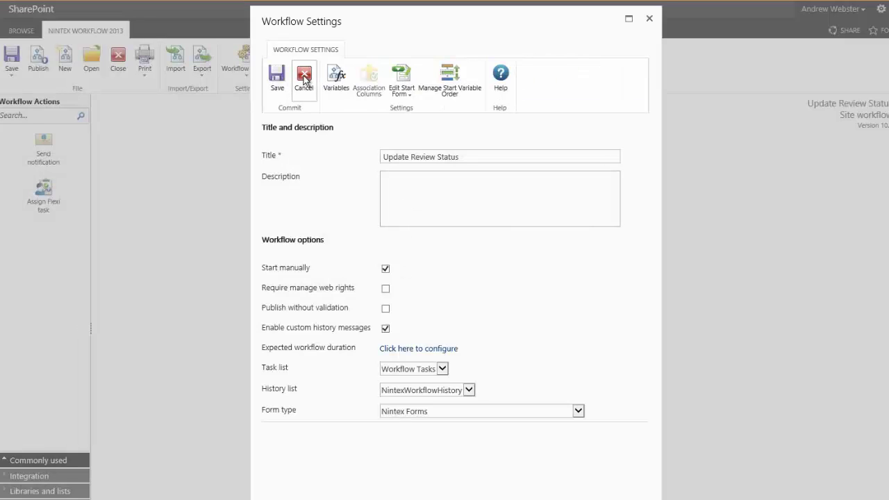
{"action": "left_click", "coordinate": [303, 80]}
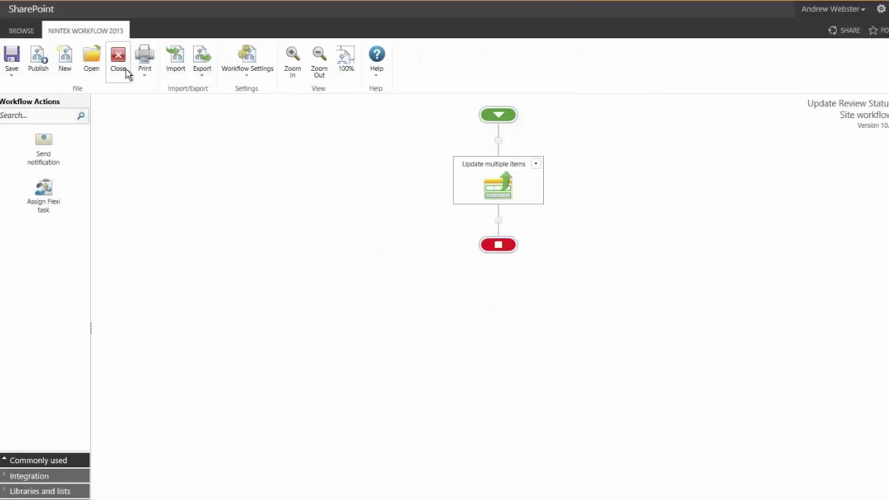
{"action": "left_click", "coordinate": [118, 61]}
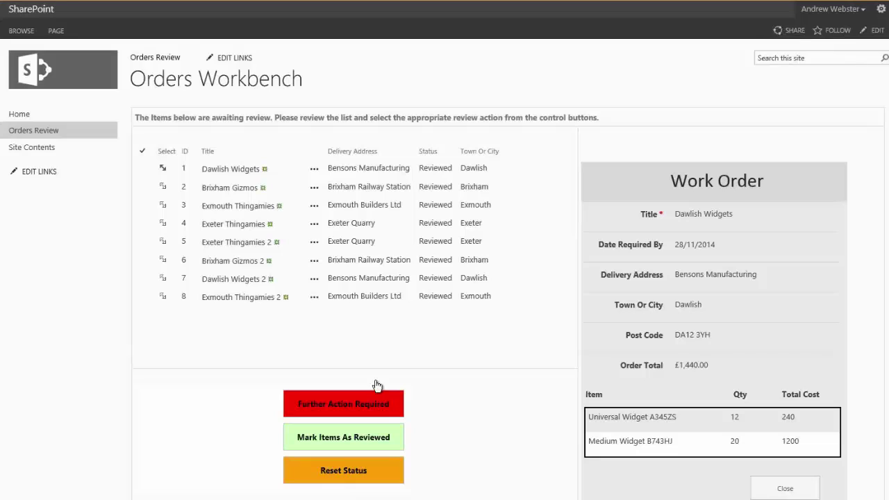
- Put the Orders Workbench page in edit mode and select the Start Site Workflow web part from the Nintex Forms category for insertion
{"action": "left_click", "coordinate": [56, 31]}
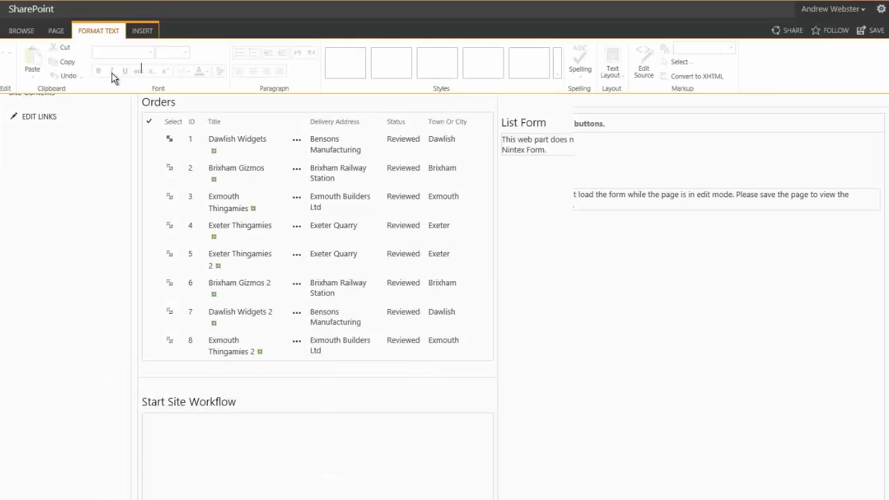
{"action": "left_click", "coordinate": [144, 31]}
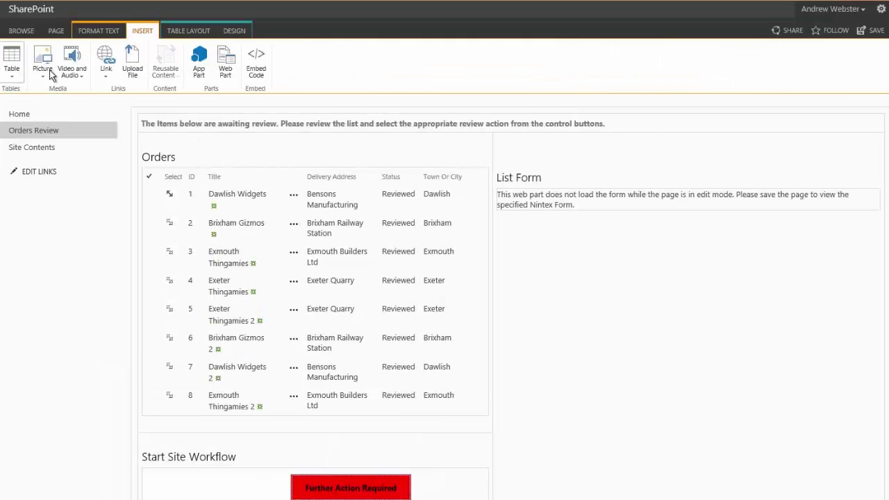
{"action": "left_click", "coordinate": [228, 73]}
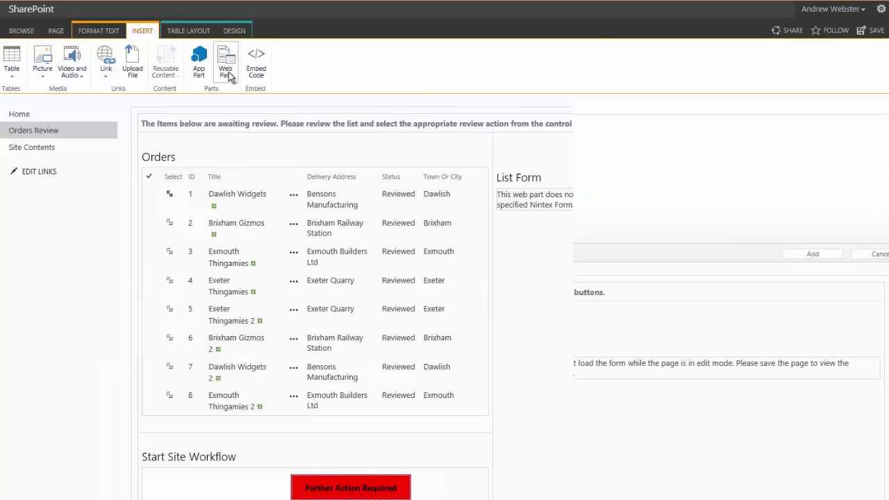
{"action": "left_click", "coordinate": [25, 136]}
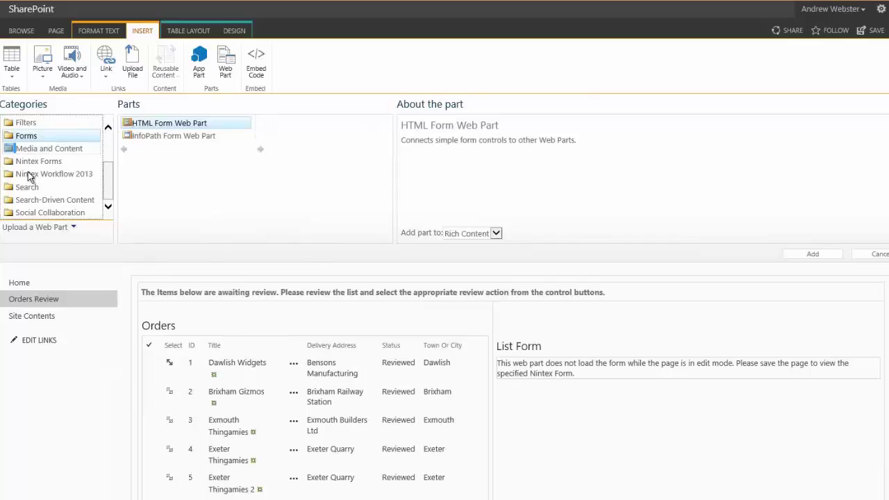
{"action": "double_click", "coordinate": [52, 162]}
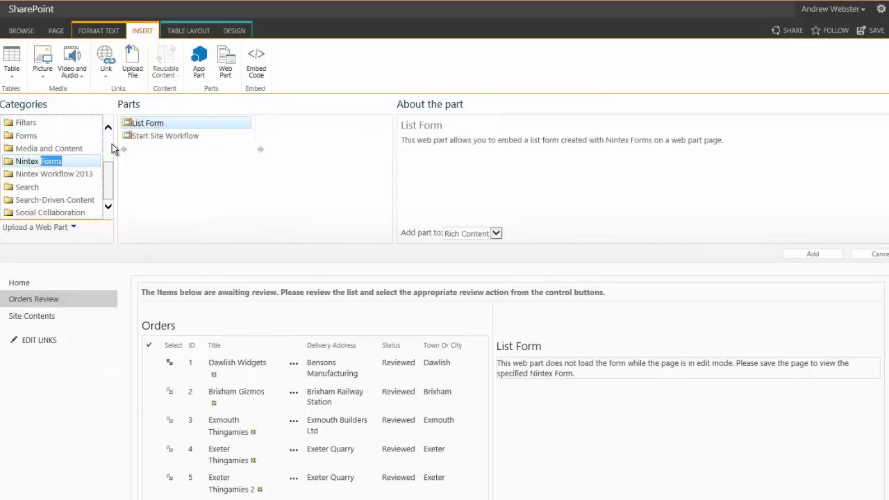
{"action": "left_click", "coordinate": [153, 135]}
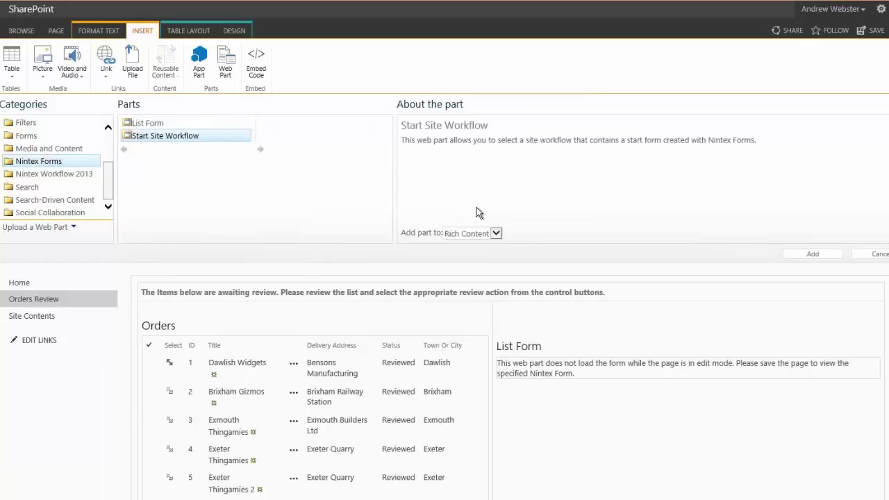